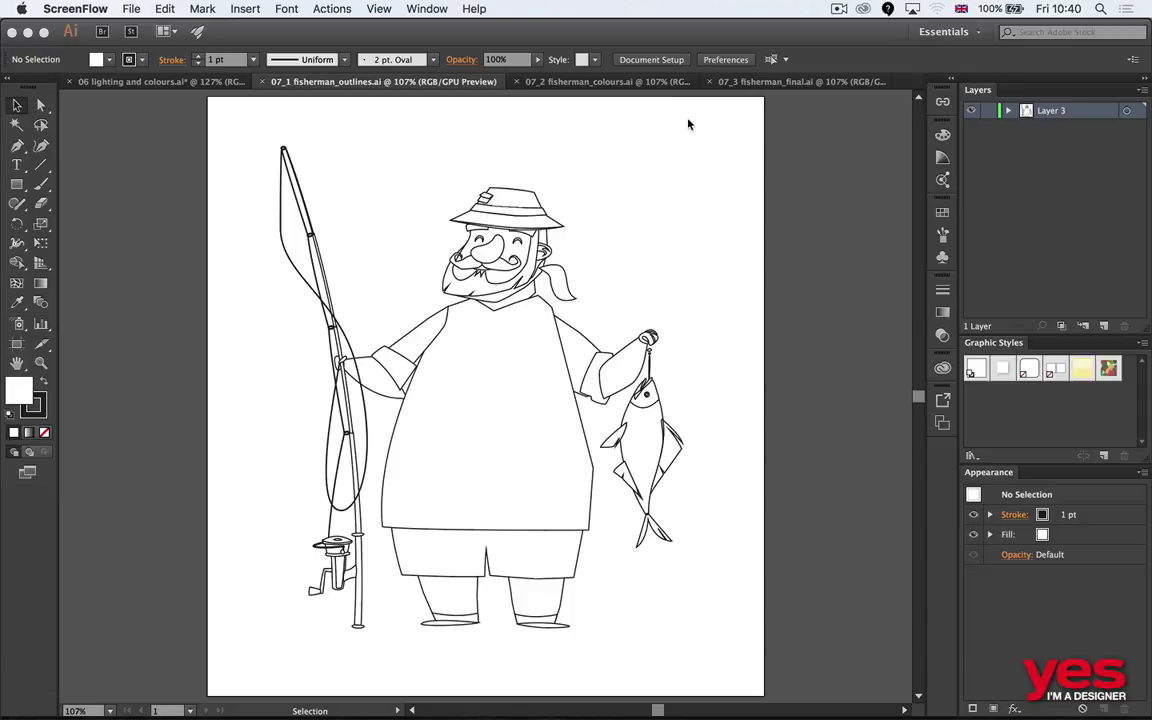
Step: Show the 07_2 fisherman_colours.ai document with the flat-coloured fisherman
{"action": "left_click", "coordinate": [690, 126]}
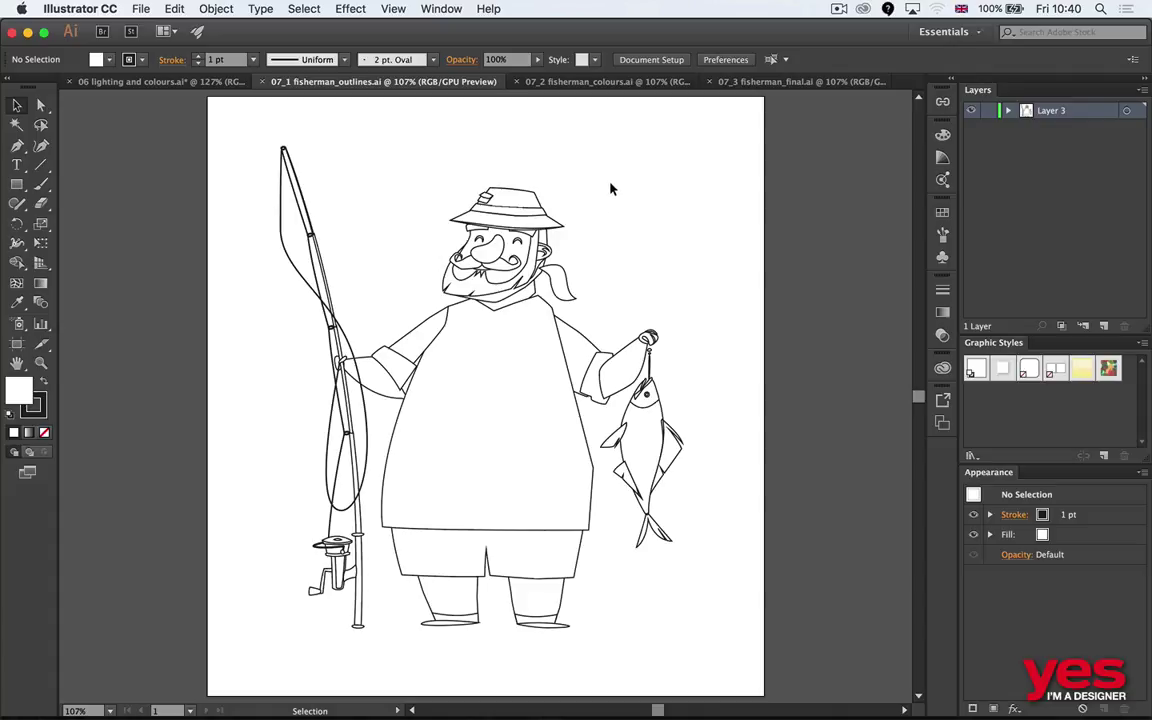
{"action": "left_click", "coordinate": [604, 86]}
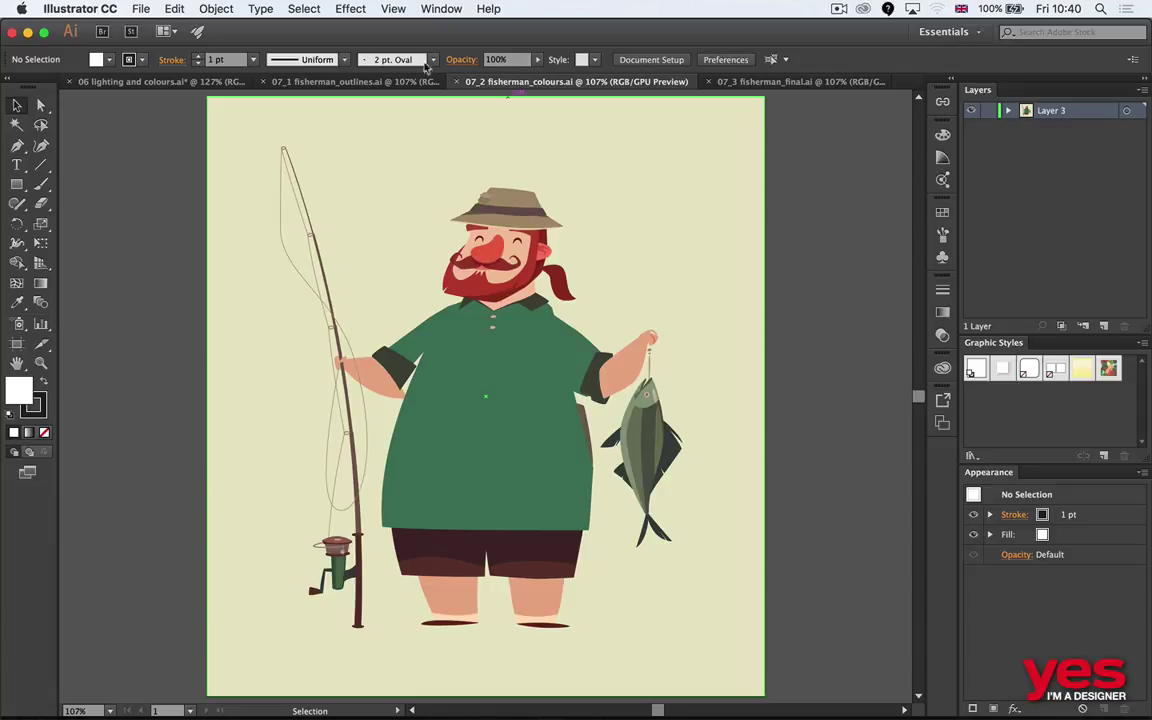
{"action": "left_click", "coordinate": [372, 80]}
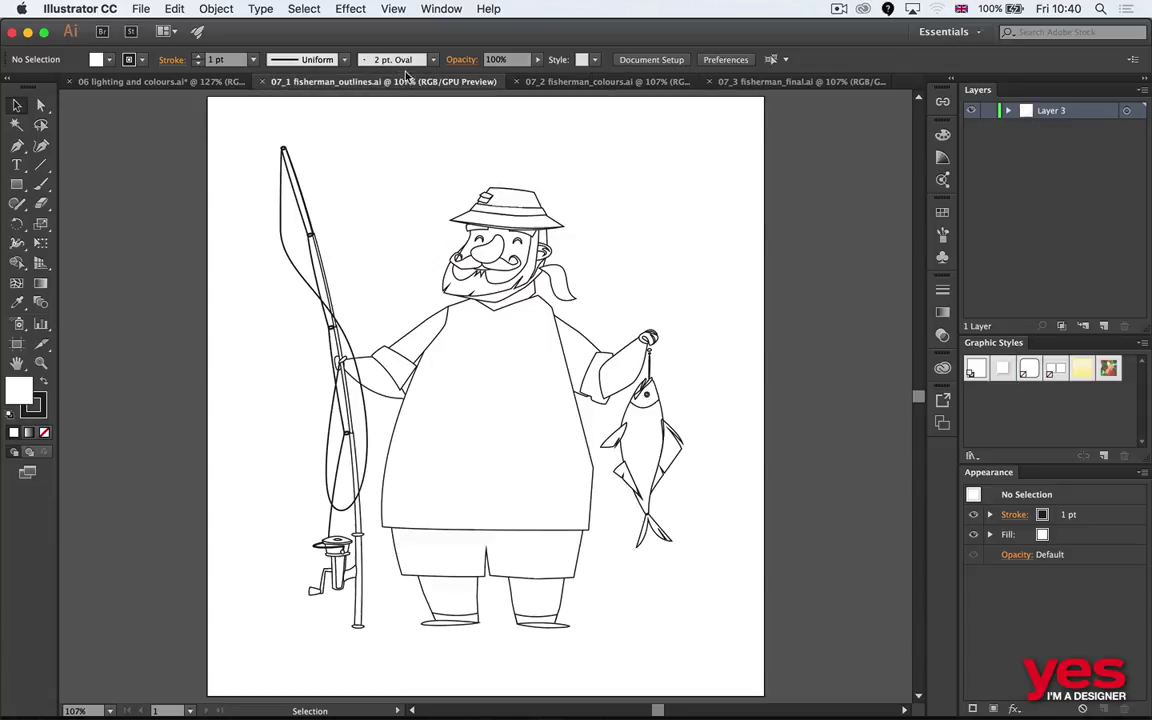
{"action": "left_click", "coordinate": [578, 82]}
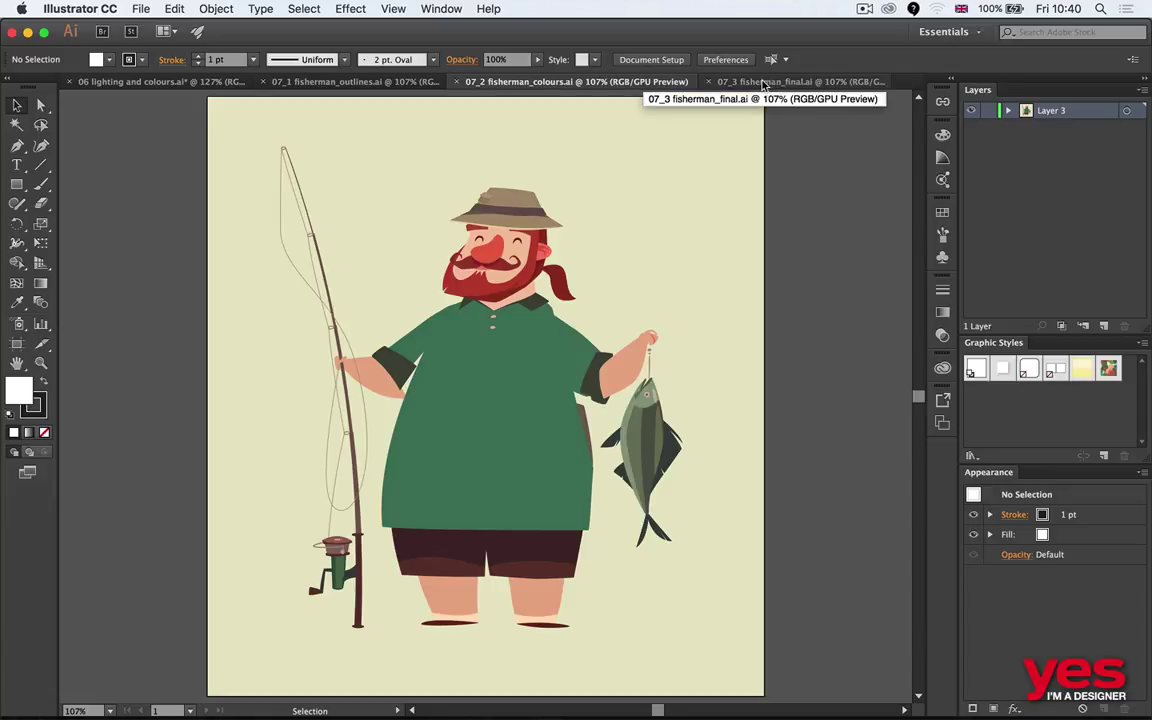
{"action": "left_click", "coordinate": [340, 81]}
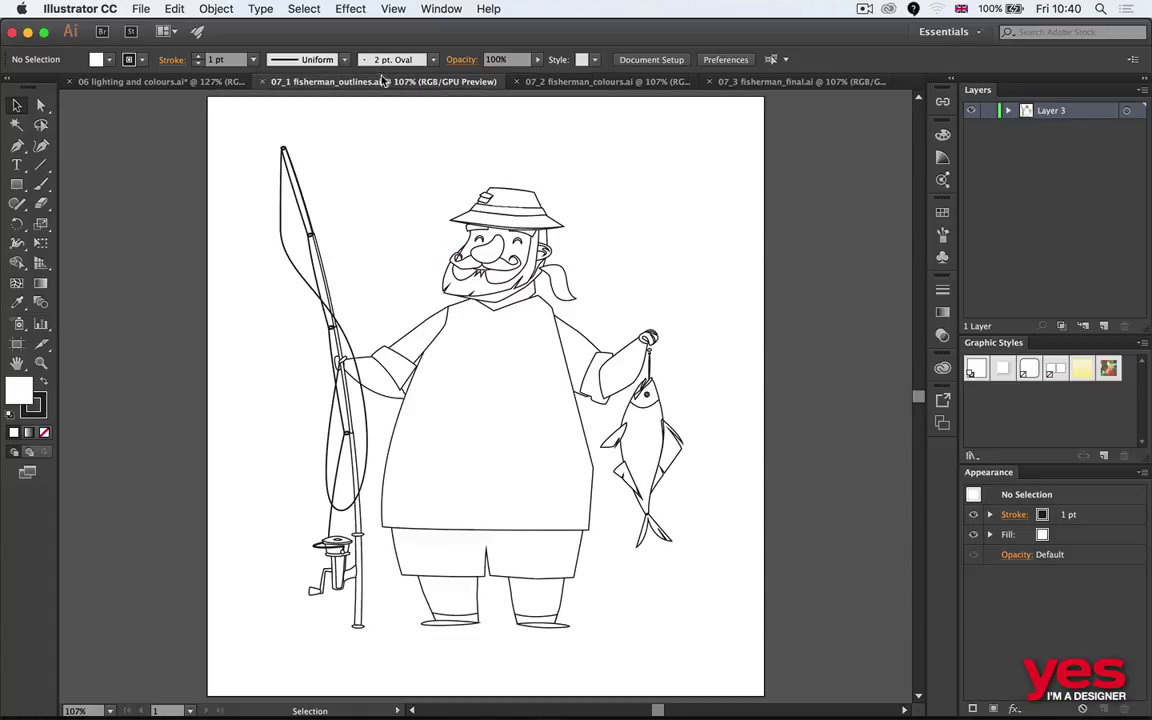
{"action": "left_click", "coordinate": [621, 83]}
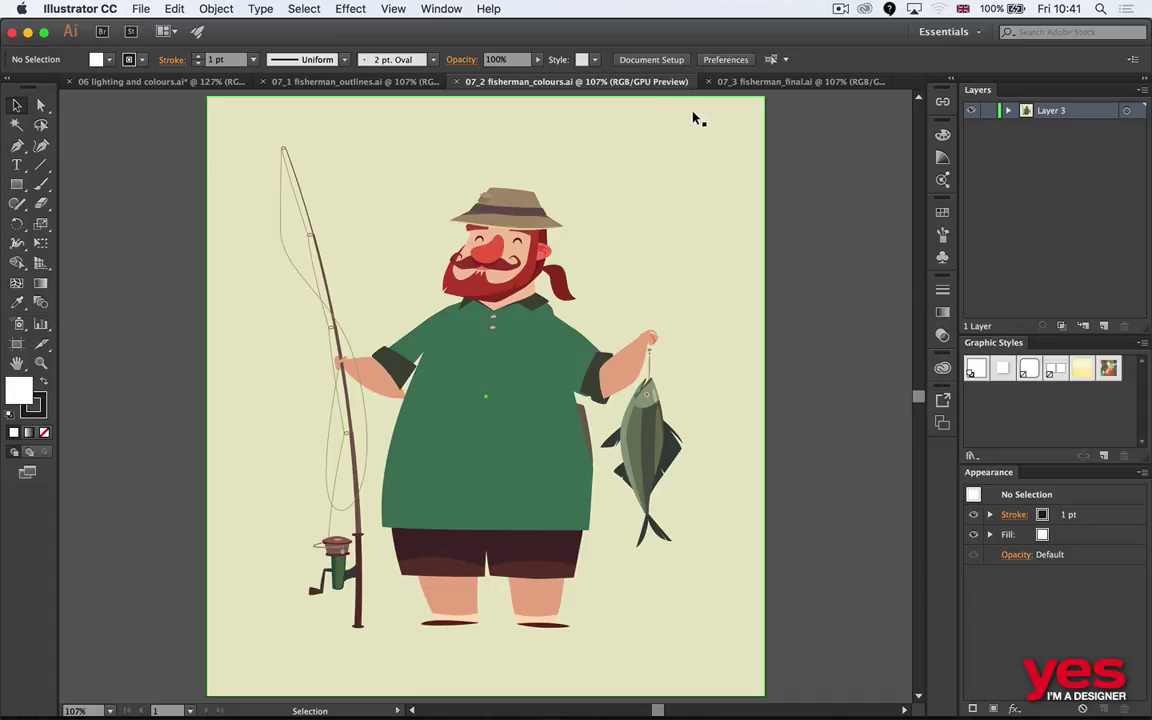
Step: Compare 07_3 fisherman_final.ai against the 07_2 flat colours, ending on the final artwork
{"action": "left_click", "coordinate": [789, 81]}
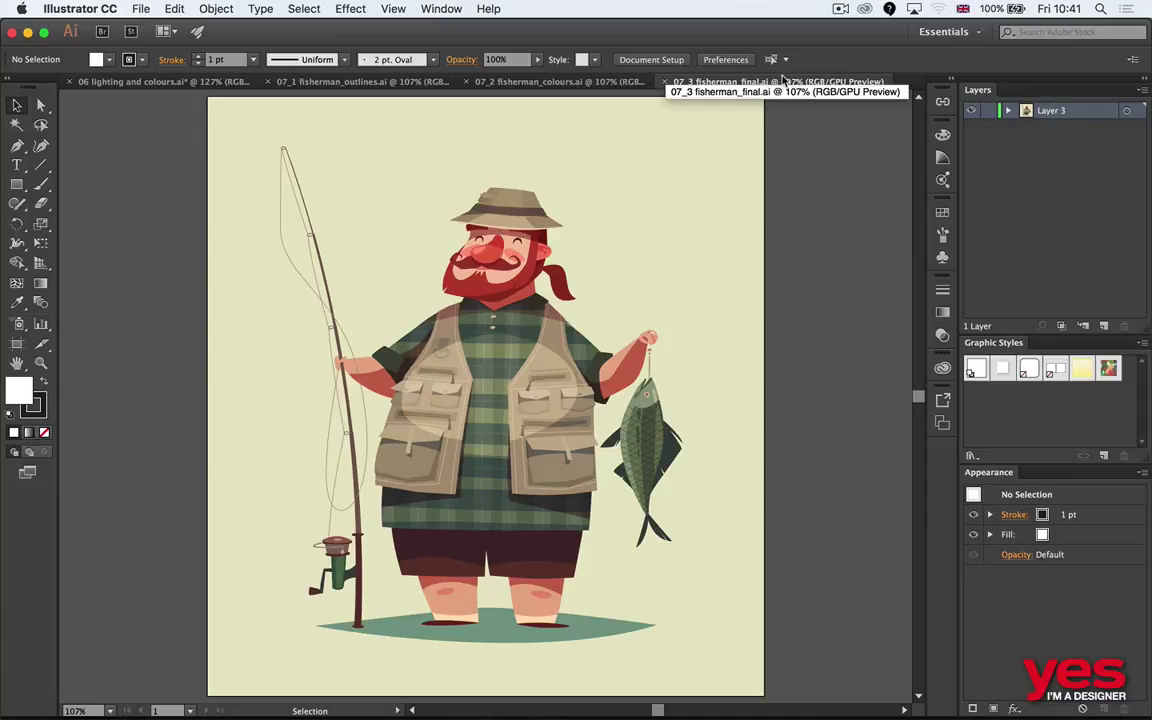
{"action": "left_click", "coordinate": [573, 85]}
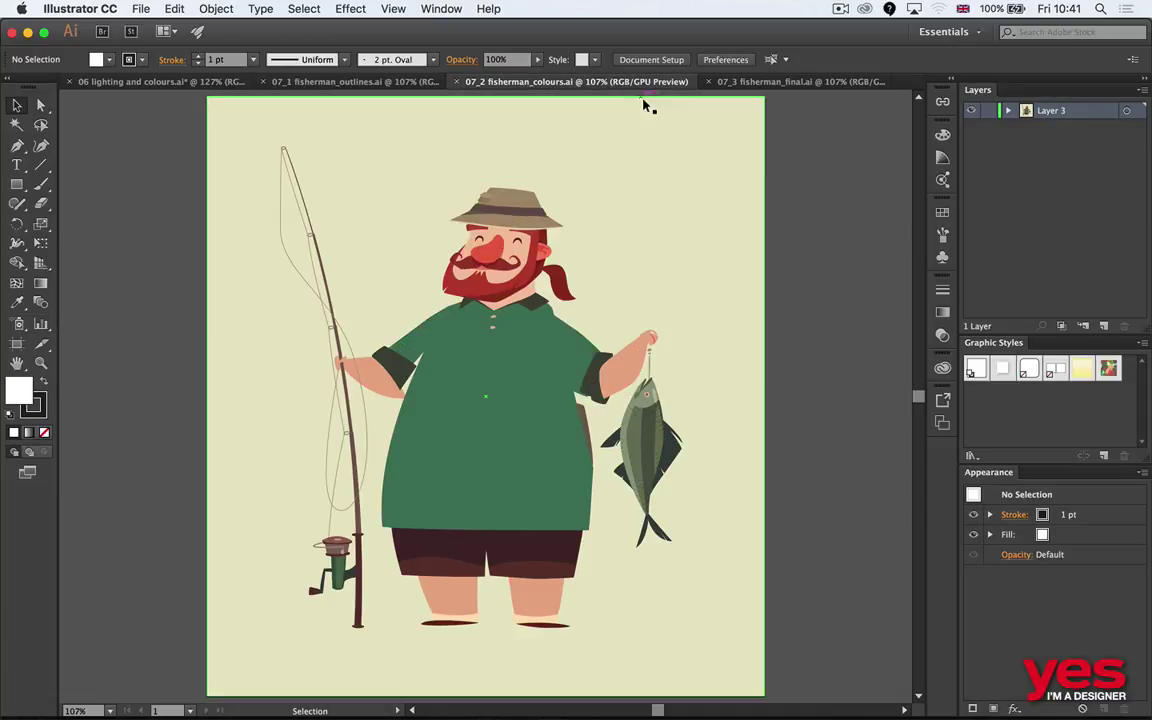
{"action": "left_click", "coordinate": [789, 82]}
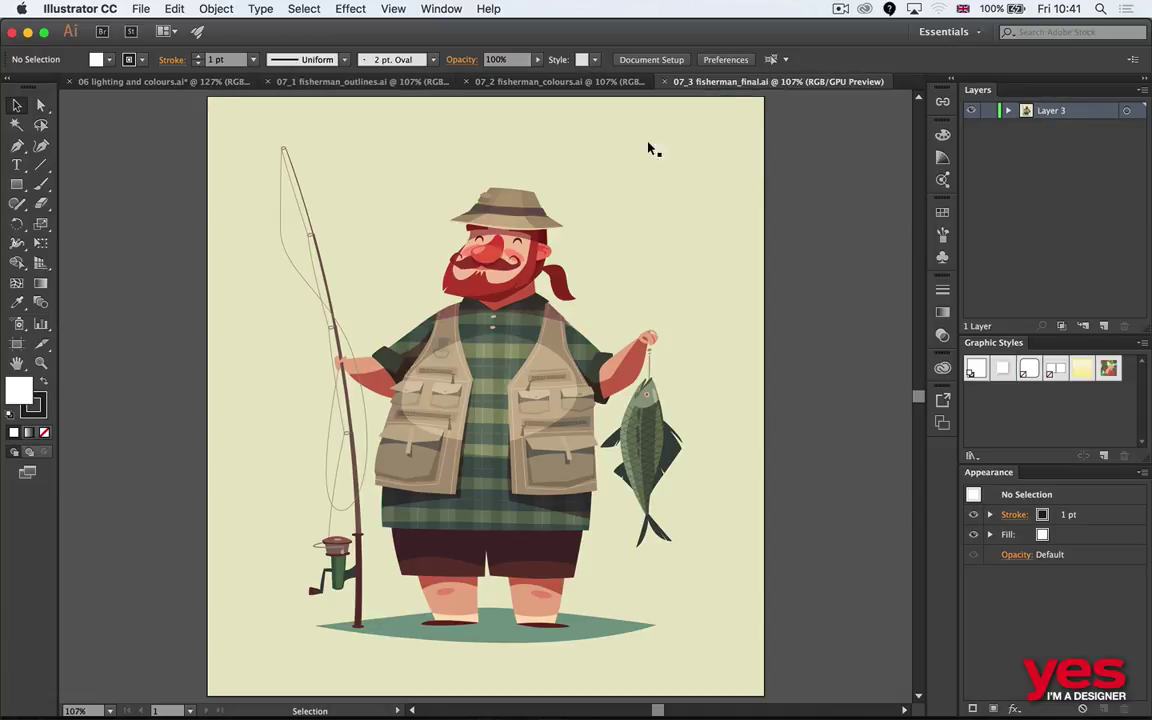
{"action": "left_click", "coordinate": [578, 82]}
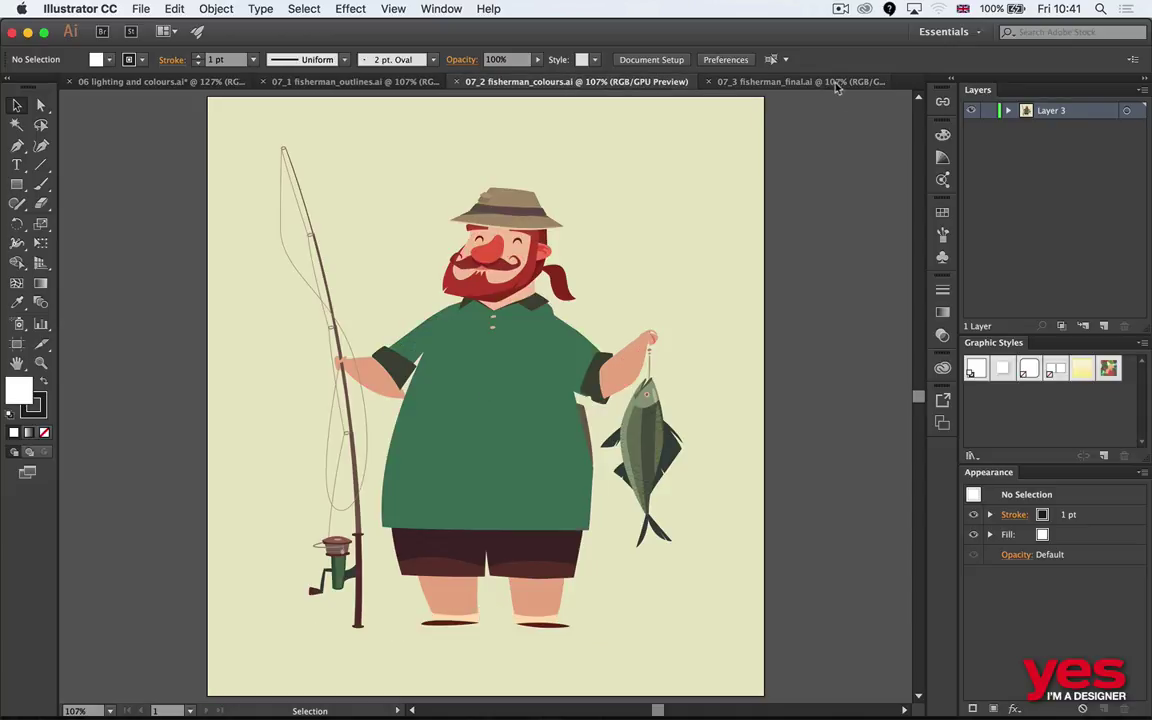
{"action": "left_click", "coordinate": [752, 80]}
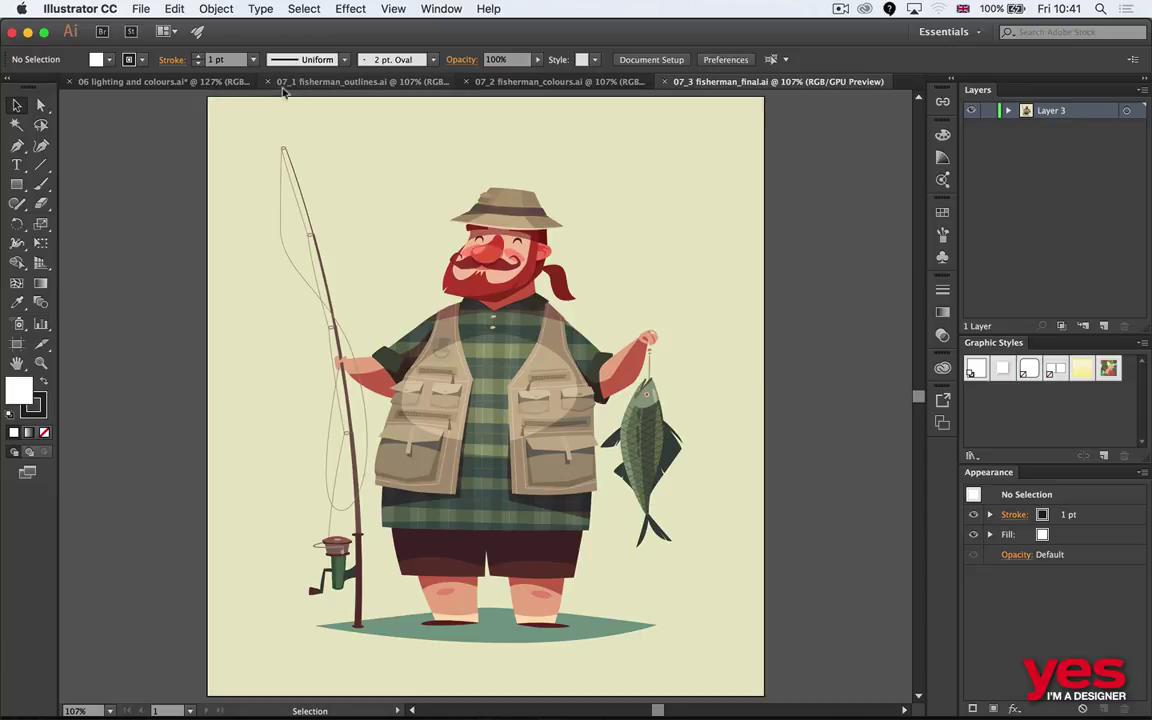
Step: Open 06 lighting and colours.ai and pan over to view the blue artboard's chair, then back
{"action": "left_click", "coordinate": [147, 82]}
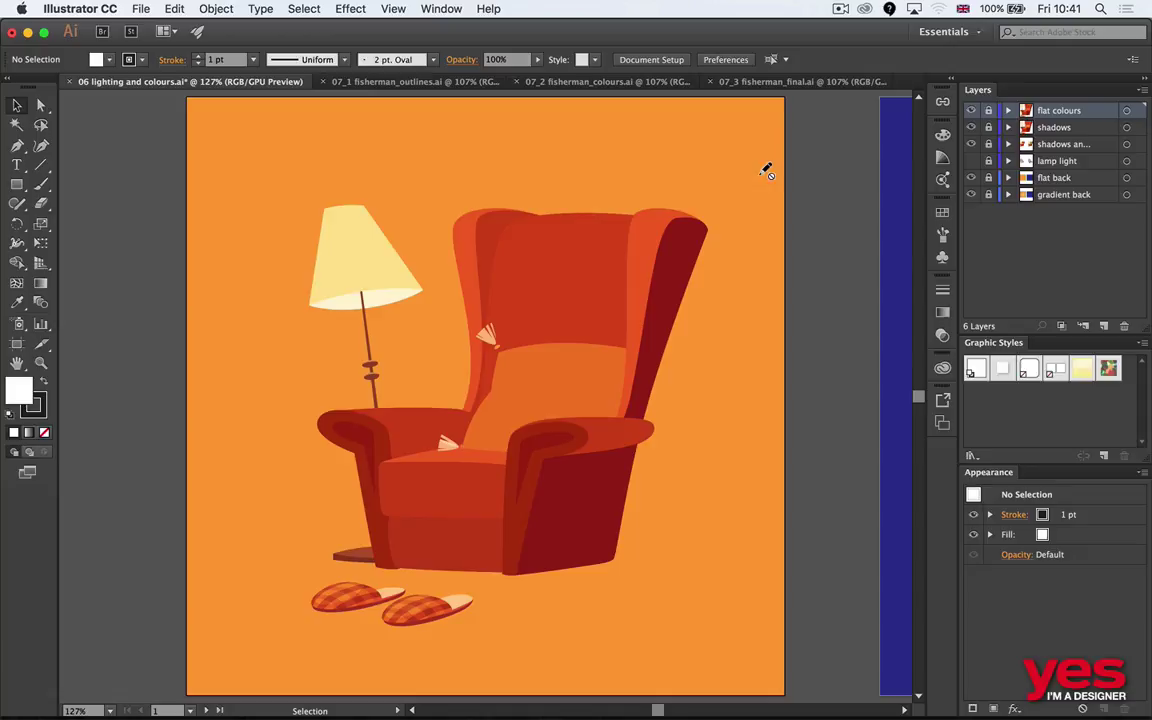
{"action": "left_click_drag", "start_coordinate": [493, 345], "coordinate": [568, 316]}
{"action": "left_click_drag", "start_coordinate": [843, 216], "coordinate": [228, 213]}
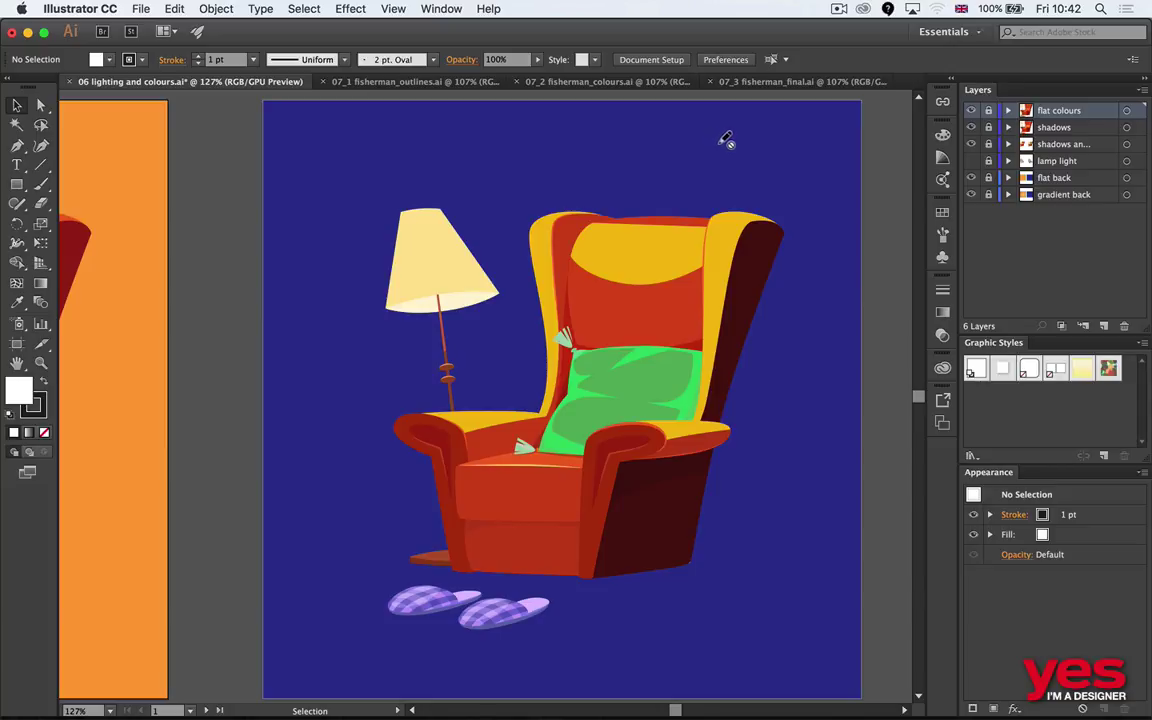
{"action": "scroll", "coordinate": [300, 245], "scroll_direction": "left", "scroll_amount": 10}
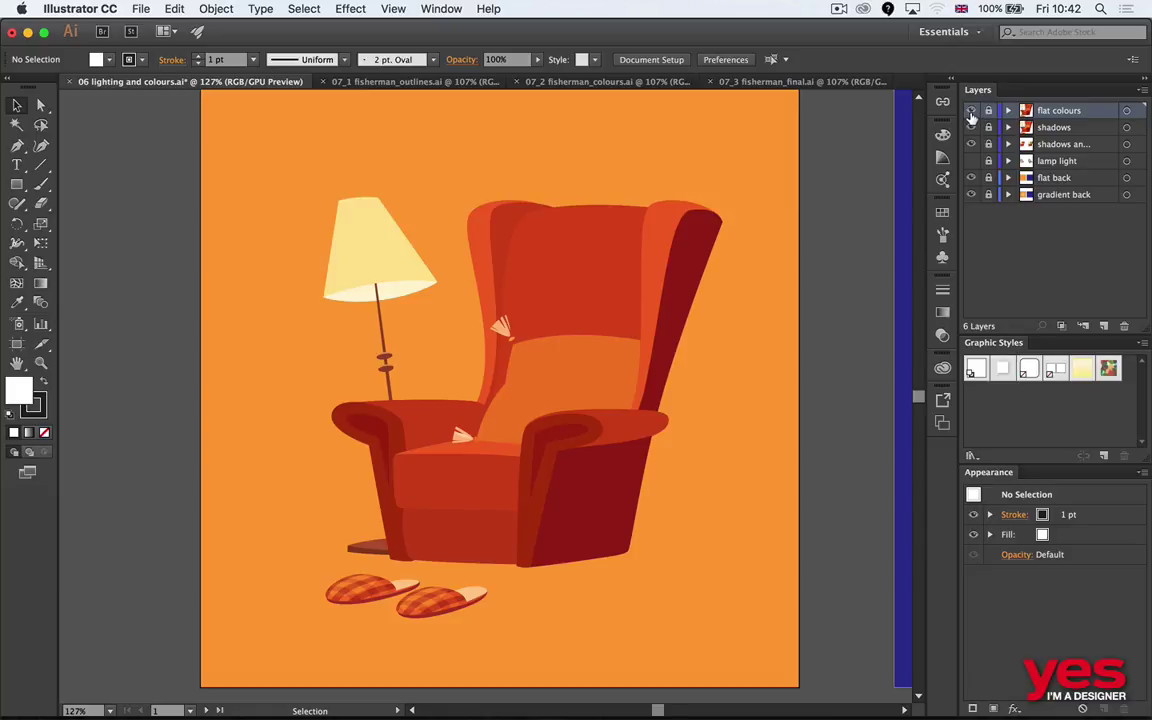
Step: Toggle the flat colours layer repeatedly to compare the armchair with and without shading
{"action": "left_click", "coordinate": [971, 116]}
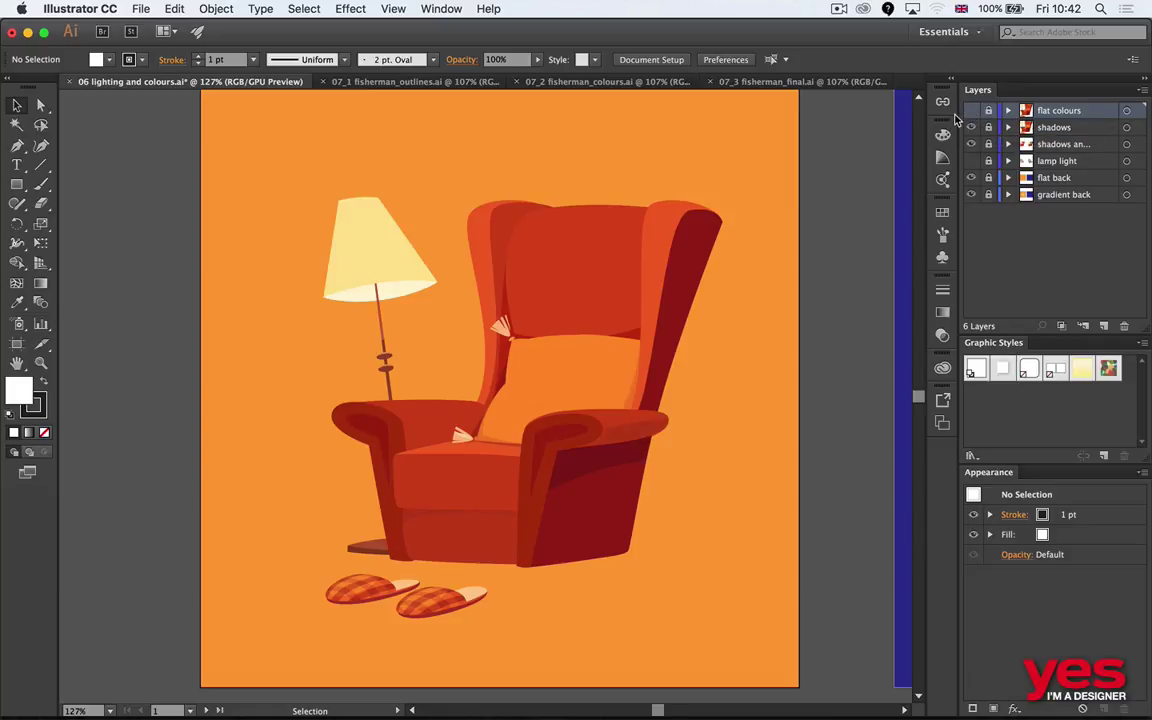
{"action": "key", "text": "super+equal"}
{"action": "key", "text": "super+equal"}
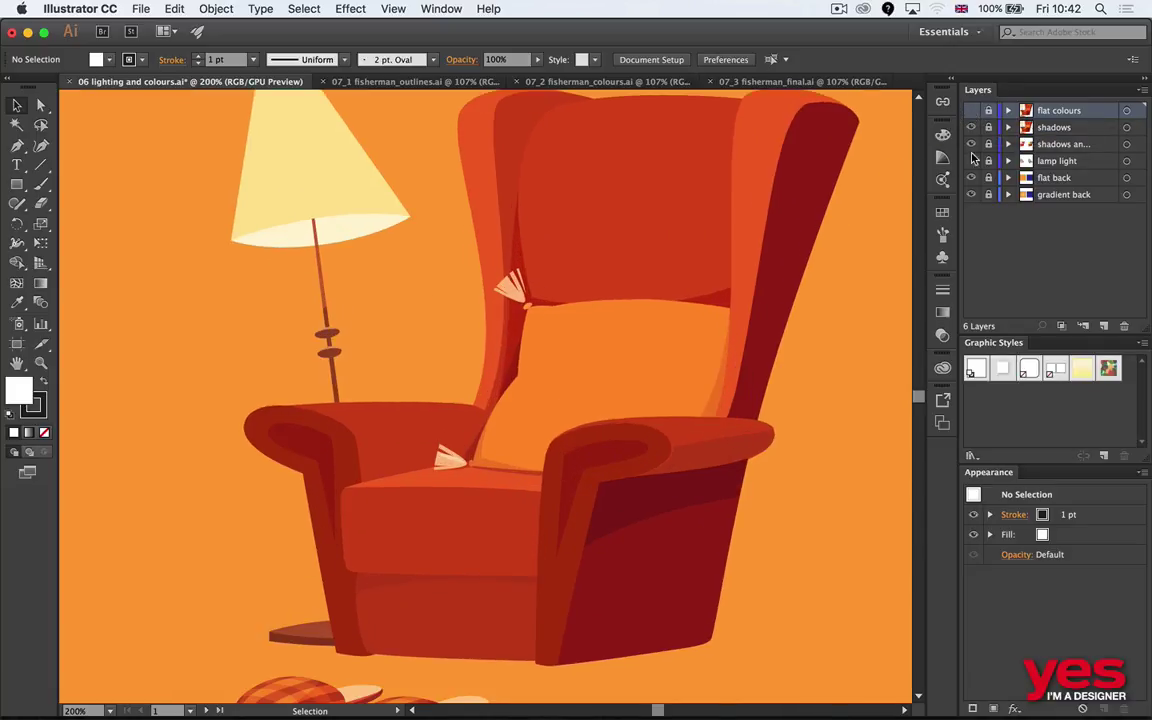
{"action": "left_click", "coordinate": [970, 113]}
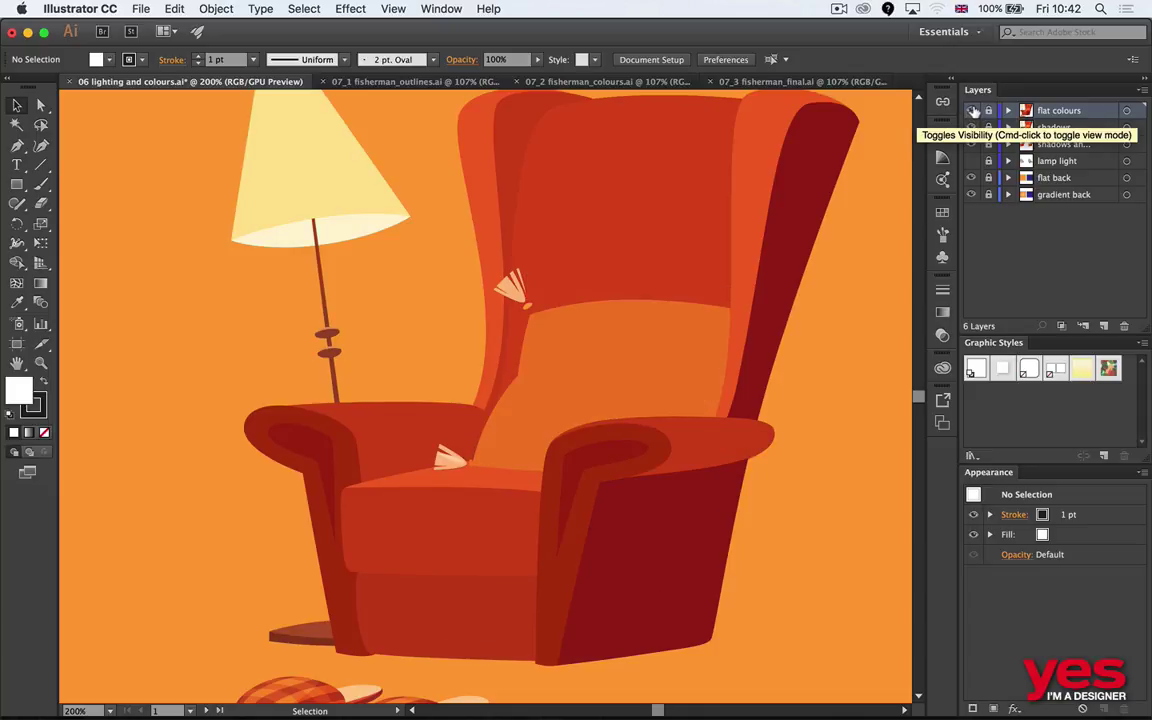
{"action": "left_click", "coordinate": [972, 111]}
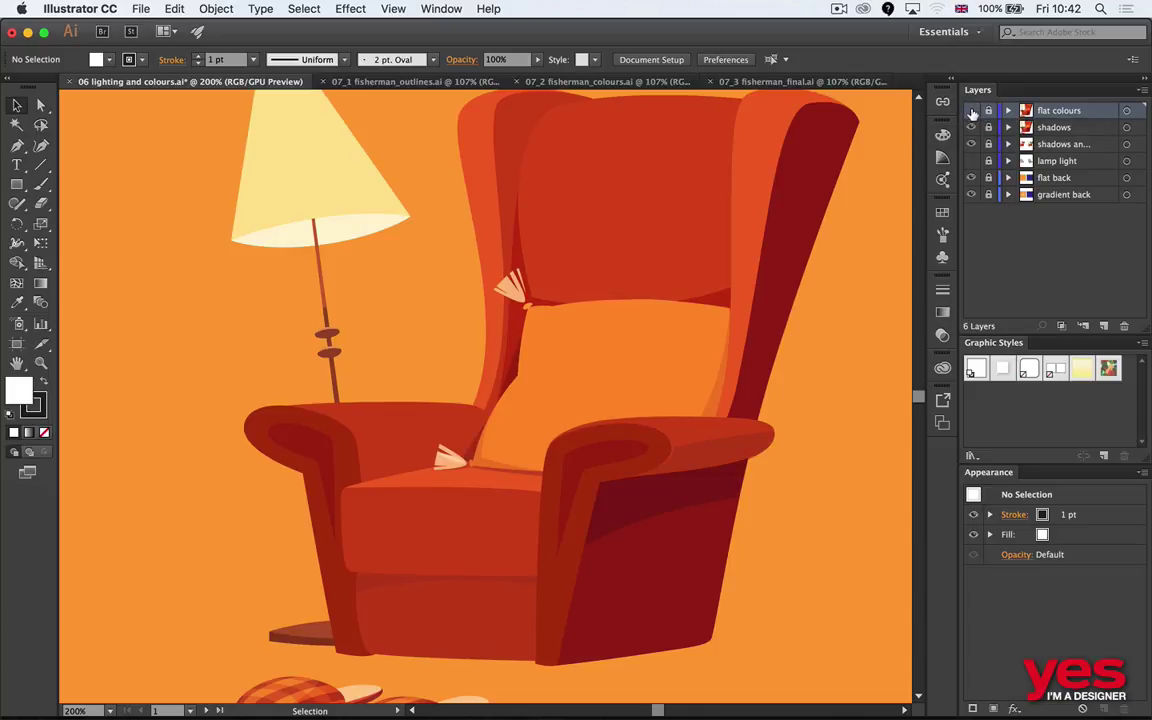
{"action": "left_click", "coordinate": [973, 112]}
{"action": "left_click", "coordinate": [973, 112]}
{"action": "left_click", "coordinate": [972, 112]}
{"action": "left_click", "coordinate": [973, 112]}
{"action": "left_click", "coordinate": [971, 112]}
{"action": "left_click", "coordinate": [972, 113]}
{"action": "left_click", "coordinate": [970, 113]}
{"action": "left_click", "coordinate": [970, 113]}
{"action": "left_click", "coordinate": [970, 113]}
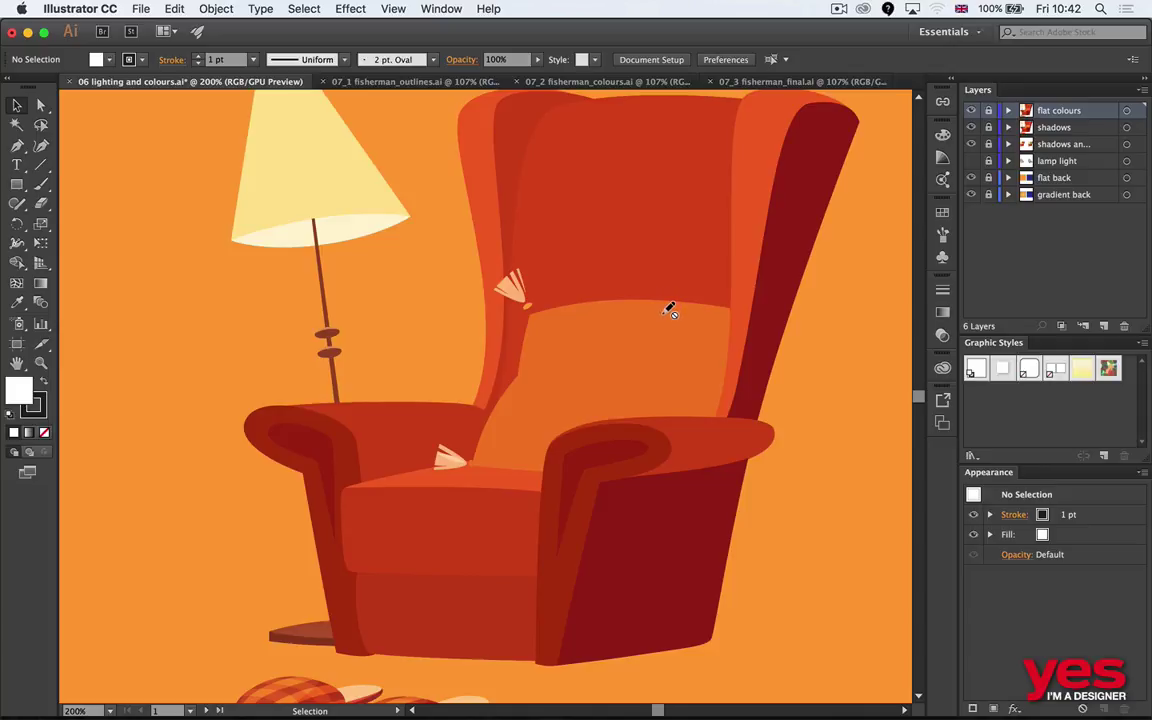
{"action": "left_click", "coordinate": [971, 112]}
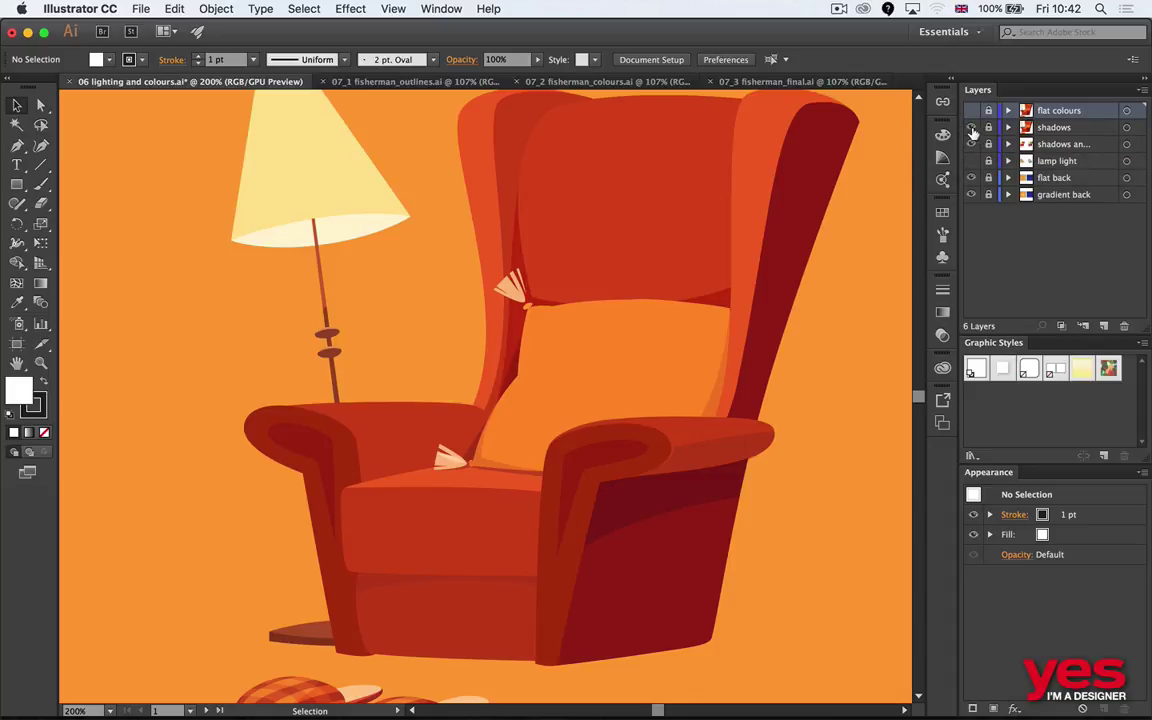
Step: Toggle the shadows and highlights layers to compare the chair's shading, then zoom out to include the slippers
{"action": "left_click", "coordinate": [971, 130]}
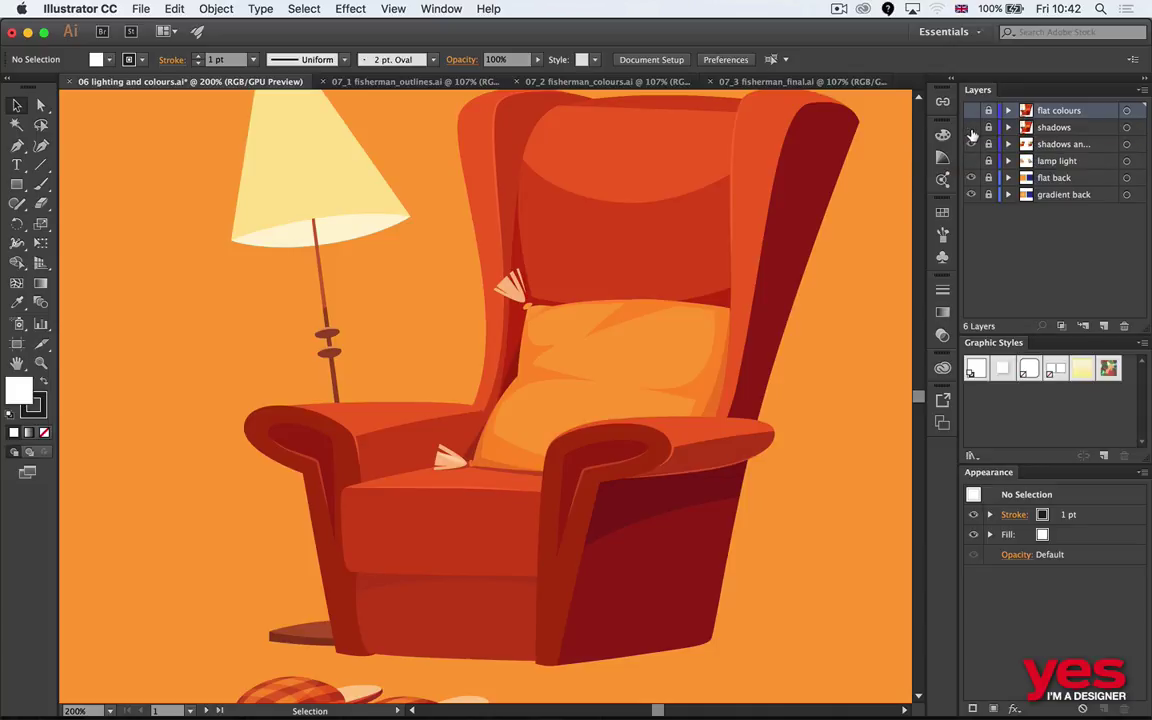
{"action": "left_click", "coordinate": [971, 128]}
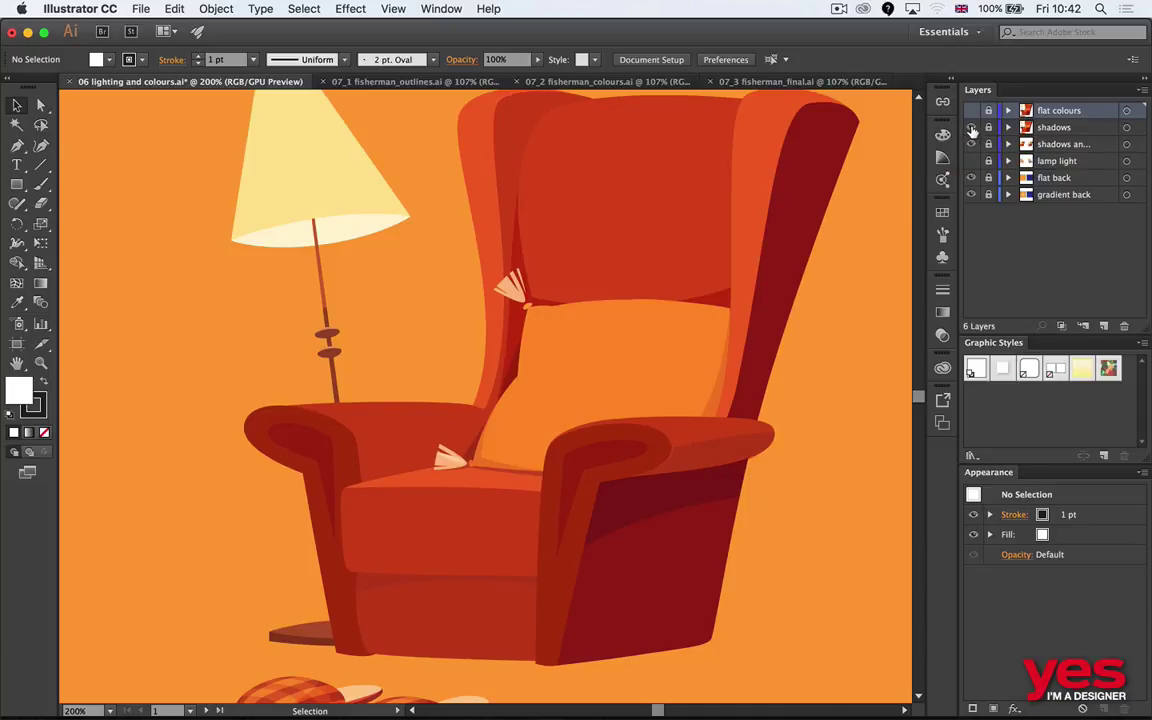
{"action": "left_click", "coordinate": [971, 128]}
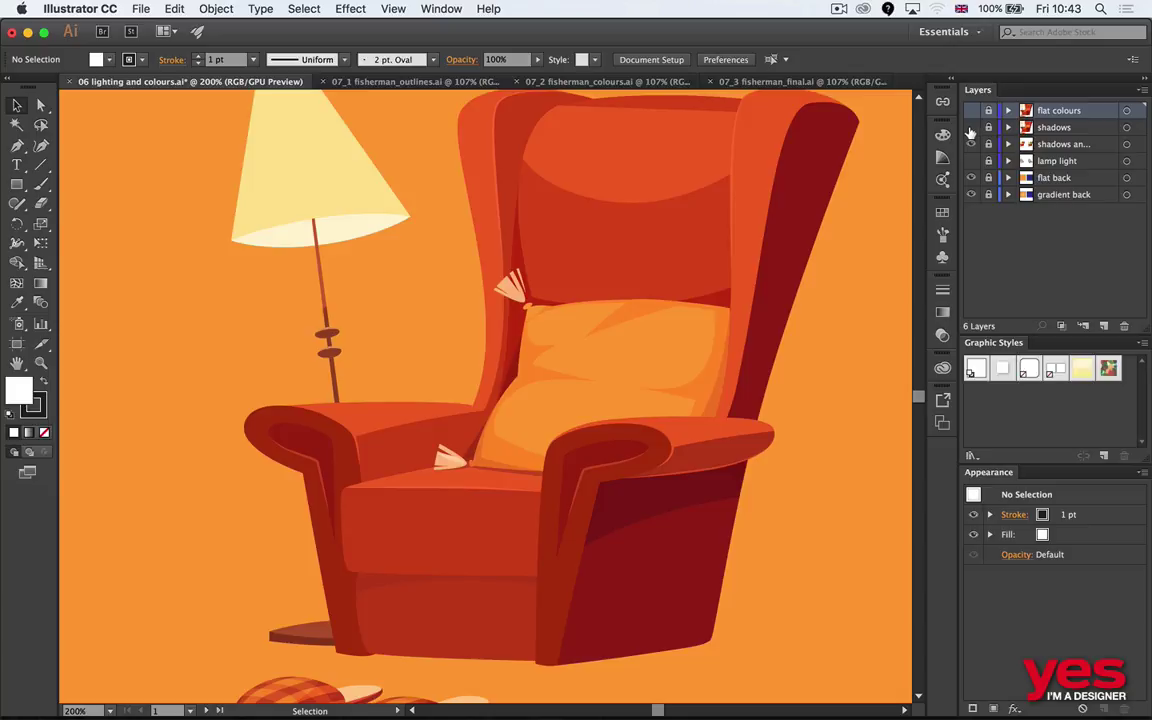
{"action": "left_click", "coordinate": [970, 130]}
{"action": "left_click", "coordinate": [970, 131]}
{"action": "left_click", "coordinate": [970, 143]}
{"action": "scroll", "coordinate": [792, 283], "scroll_direction": "up", "scroll_amount": 2}
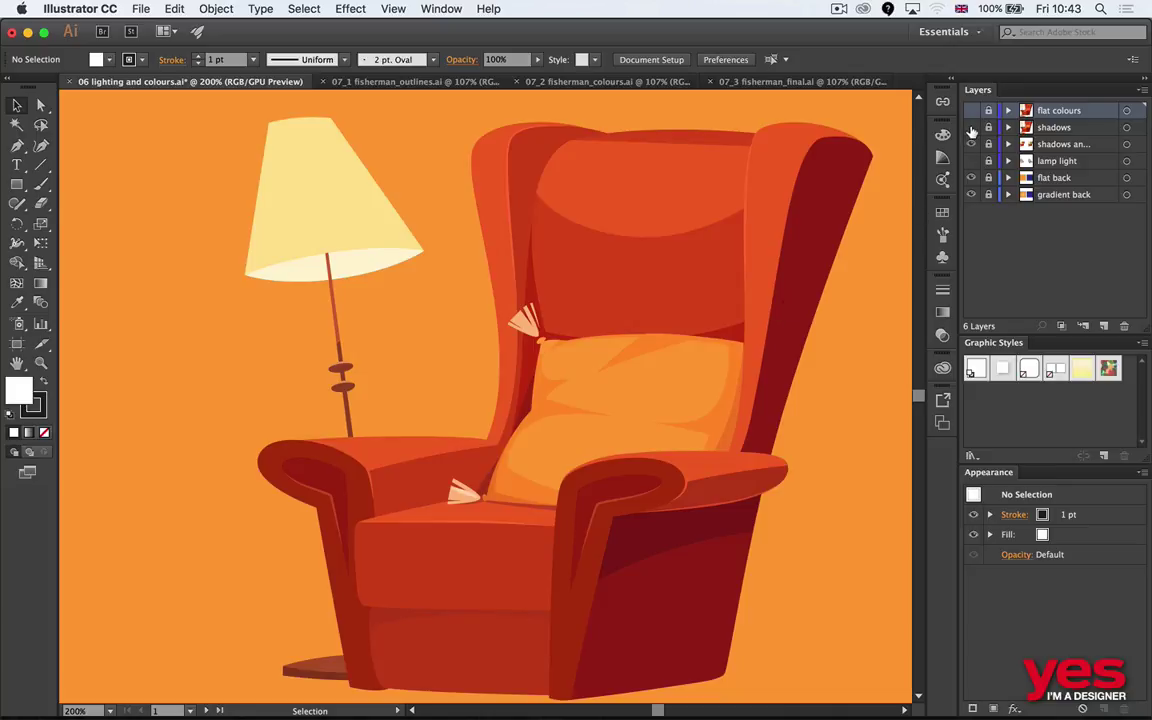
{"action": "left_click", "coordinate": [970, 130]}
{"action": "left_click", "coordinate": [970, 131]}
{"action": "left_click", "coordinate": [970, 128]}
{"action": "left_click", "coordinate": [970, 128]}
{"action": "key", "text": "super+minus"}
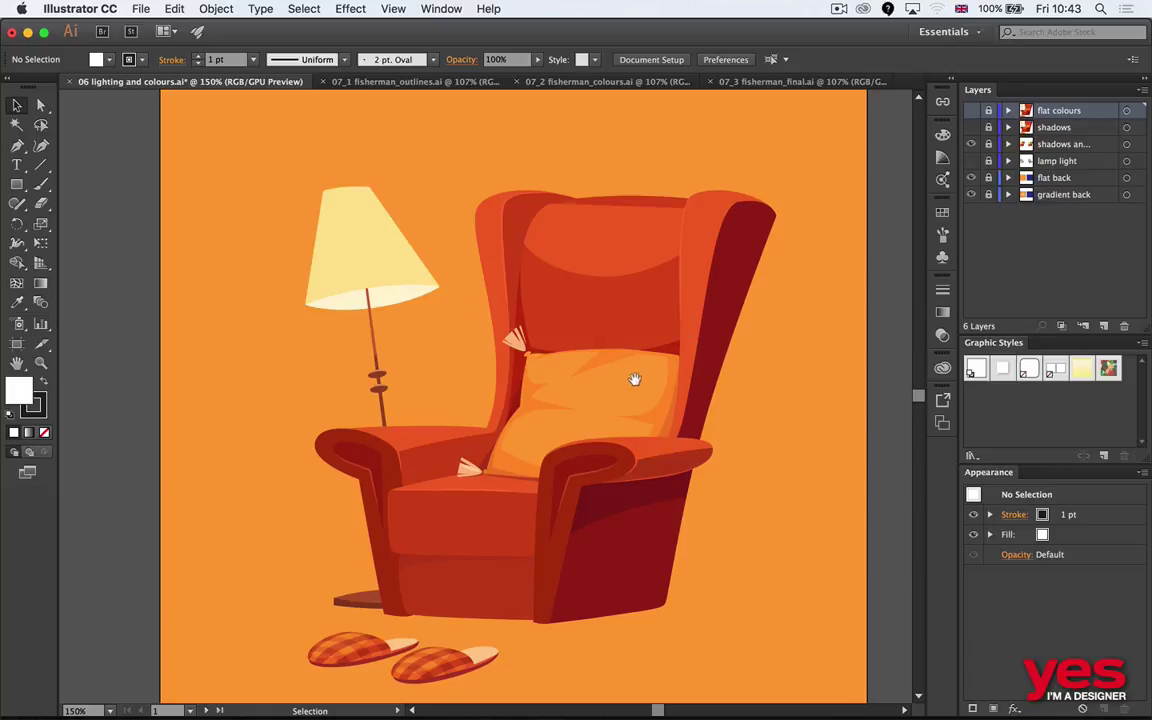
{"action": "scroll", "coordinate": [632, 380], "scroll_direction": "down", "scroll_amount": 2}
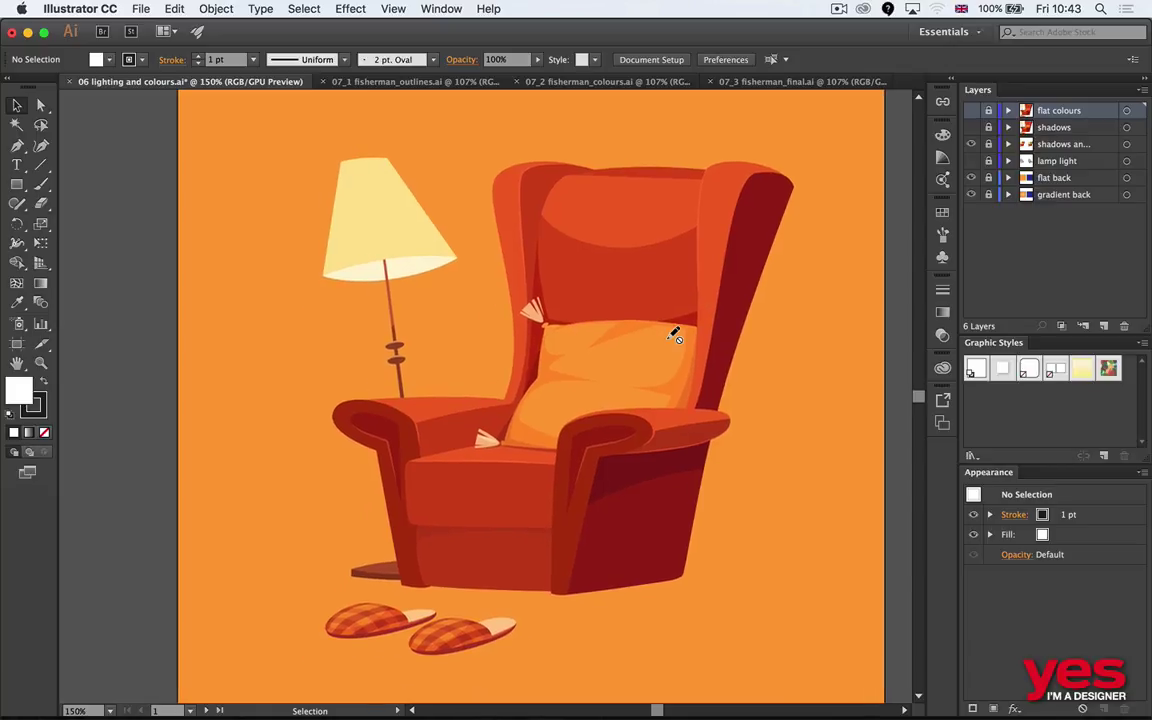
Step: Show the lamp light layer's yellow beam, comparing it on and off, and fit the artboard
{"action": "left_click", "coordinate": [970, 164]}
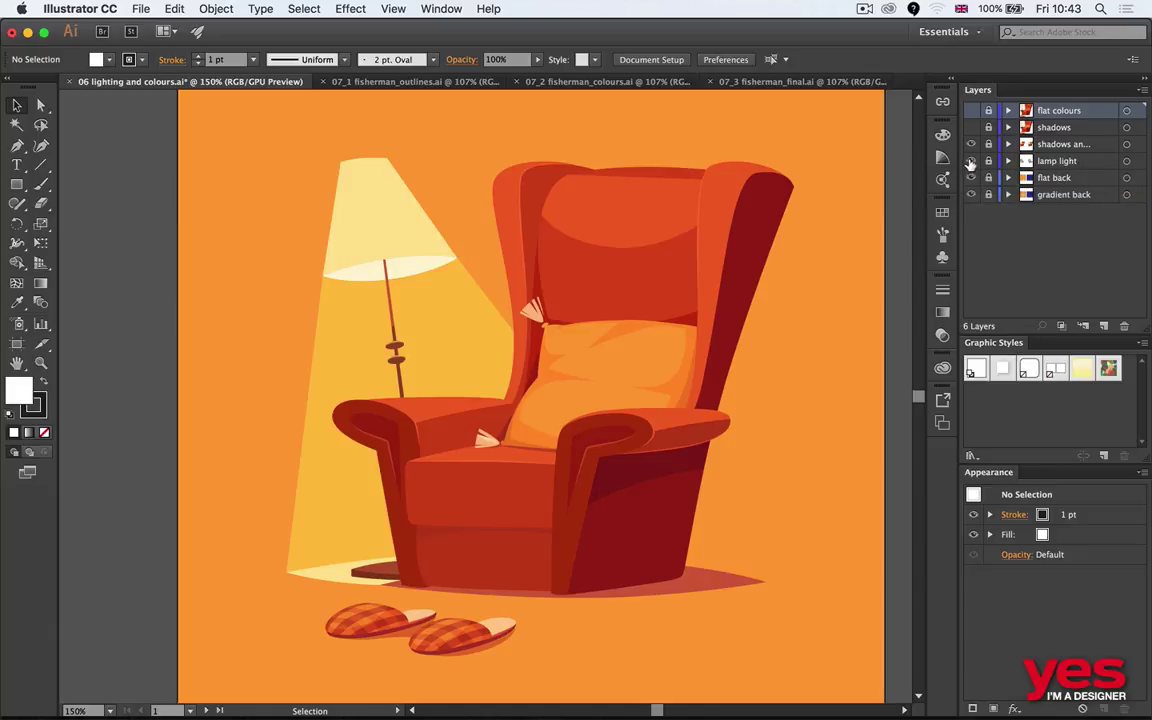
{"action": "left_click", "coordinate": [969, 162]}
{"action": "left_click", "coordinate": [969, 162]}
{"action": "left_click", "coordinate": [970, 162]}
{"action": "left_click", "coordinate": [970, 162]}
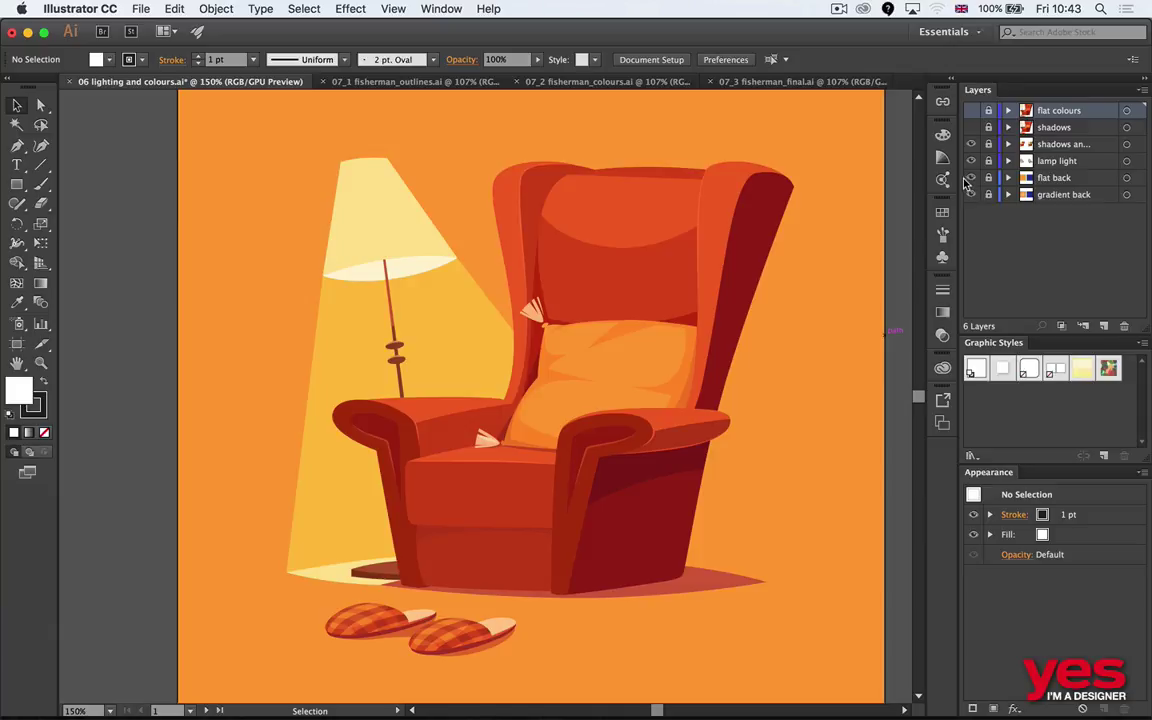
{"action": "key", "text": "super+0"}
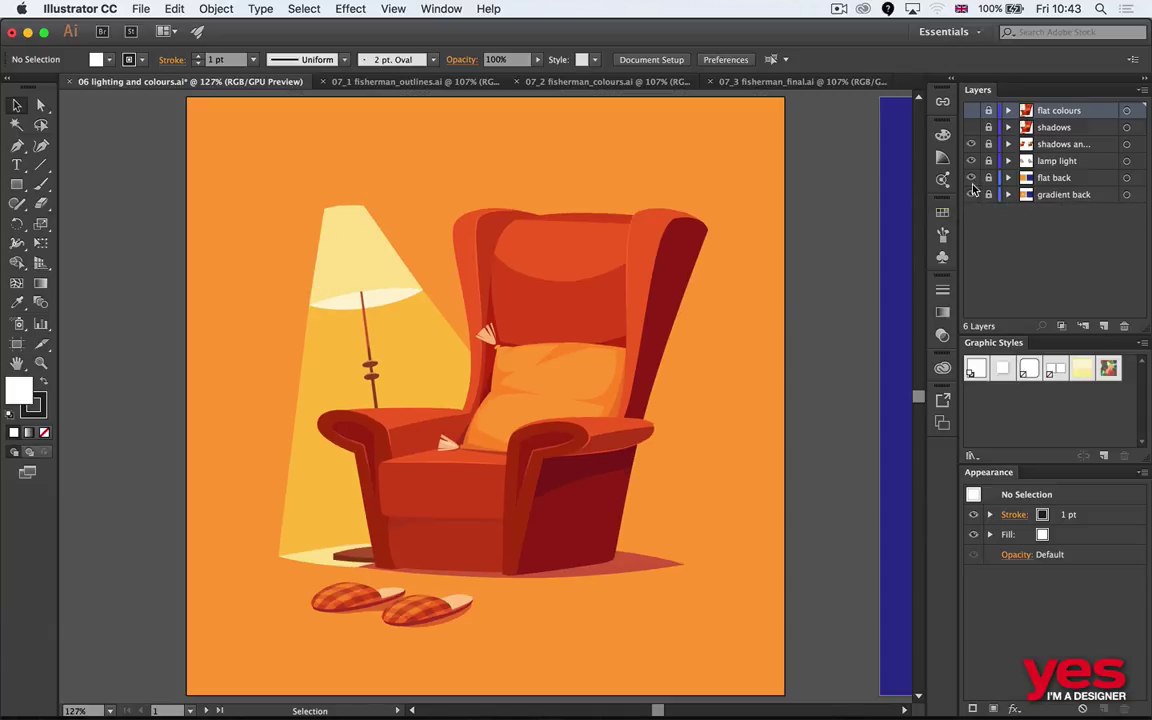
Step: Toggle the flat back layer to compare the gradient and flat orange backgrounds
{"action": "left_click", "coordinate": [970, 179]}
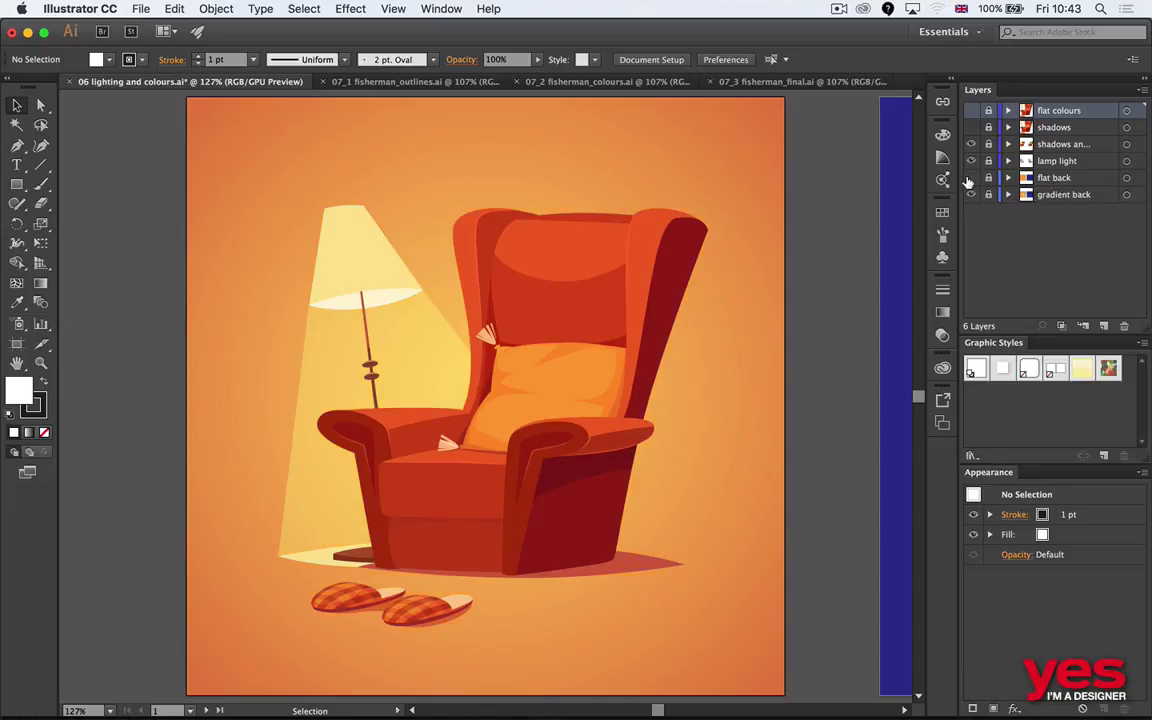
{"action": "left_click", "coordinate": [970, 178]}
{"action": "left_click", "coordinate": [970, 178]}
{"action": "left_click", "coordinate": [970, 178]}
Step: Hide the lamp light, shading and flat colours layers, restore the light and gradient, then view Outlines
{"action": "left_click", "coordinate": [970, 161]}
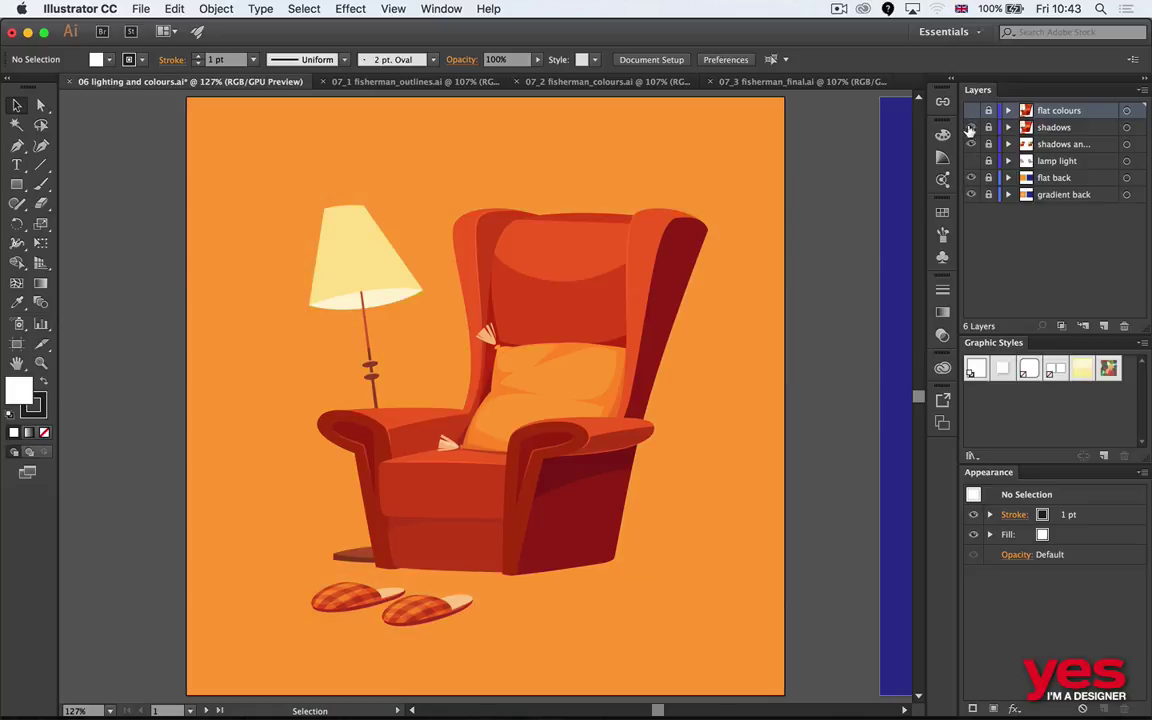
{"action": "left_click", "coordinate": [970, 144]}
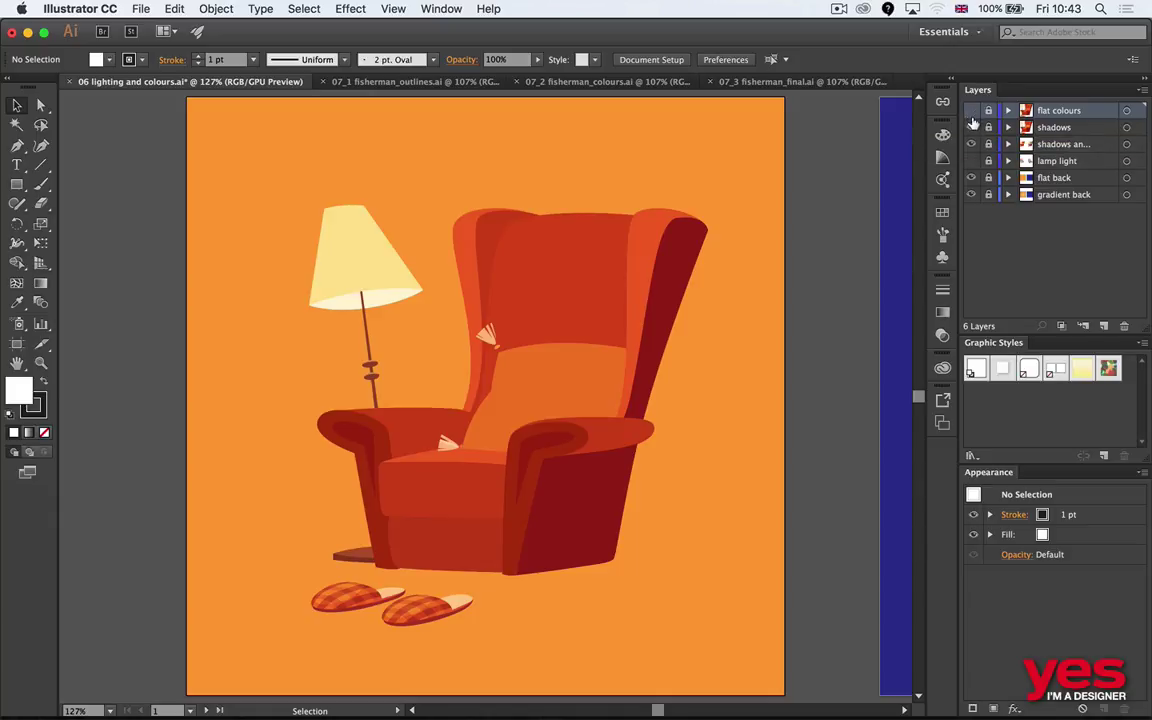
{"action": "left_click", "coordinate": [971, 112]}
{"action": "left_click", "coordinate": [970, 161]}
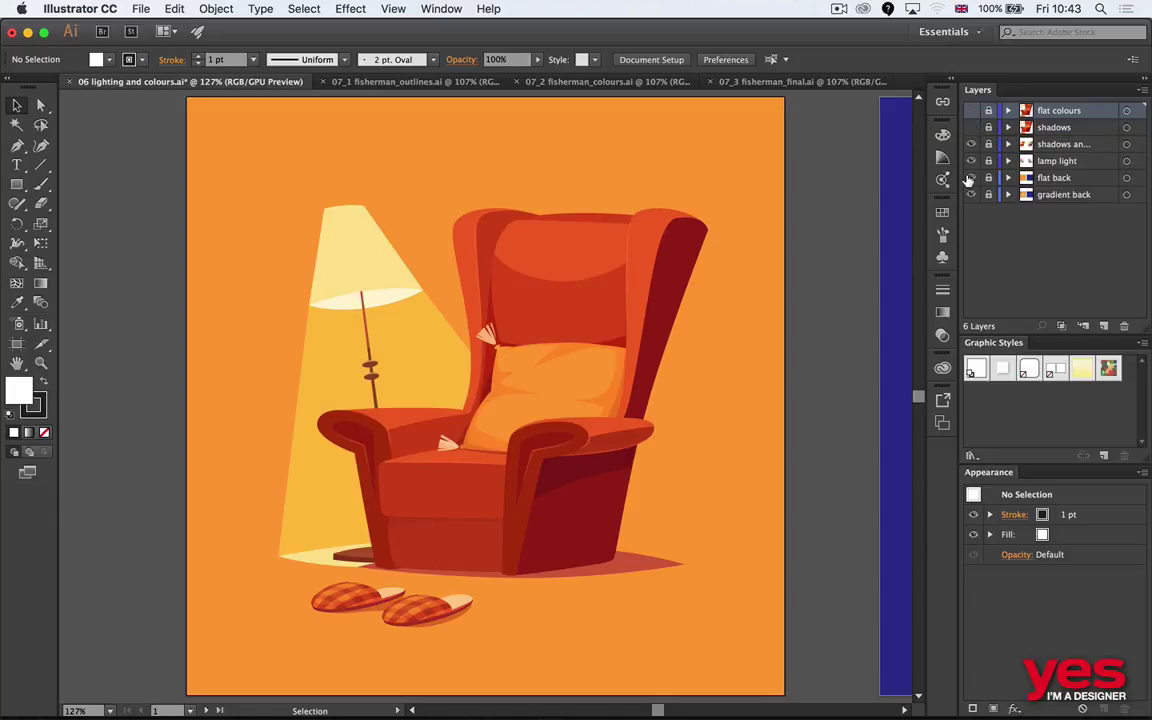
{"action": "left_click", "coordinate": [970, 178]}
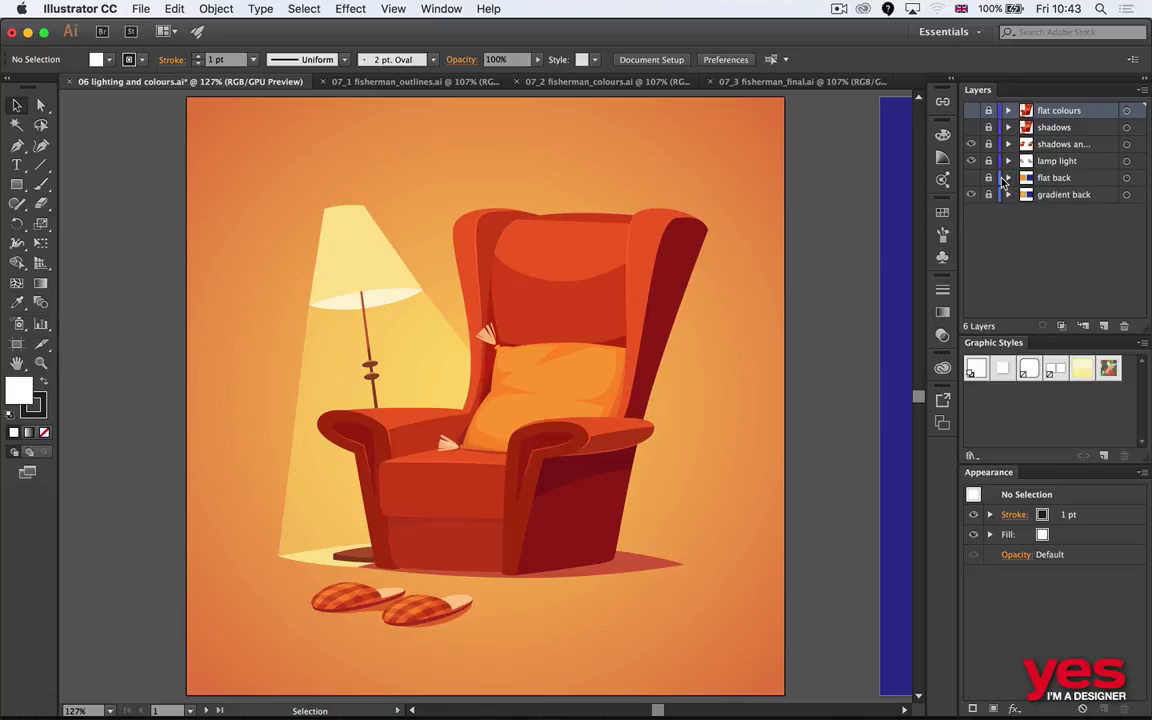
{"action": "key", "text": "super+y"}
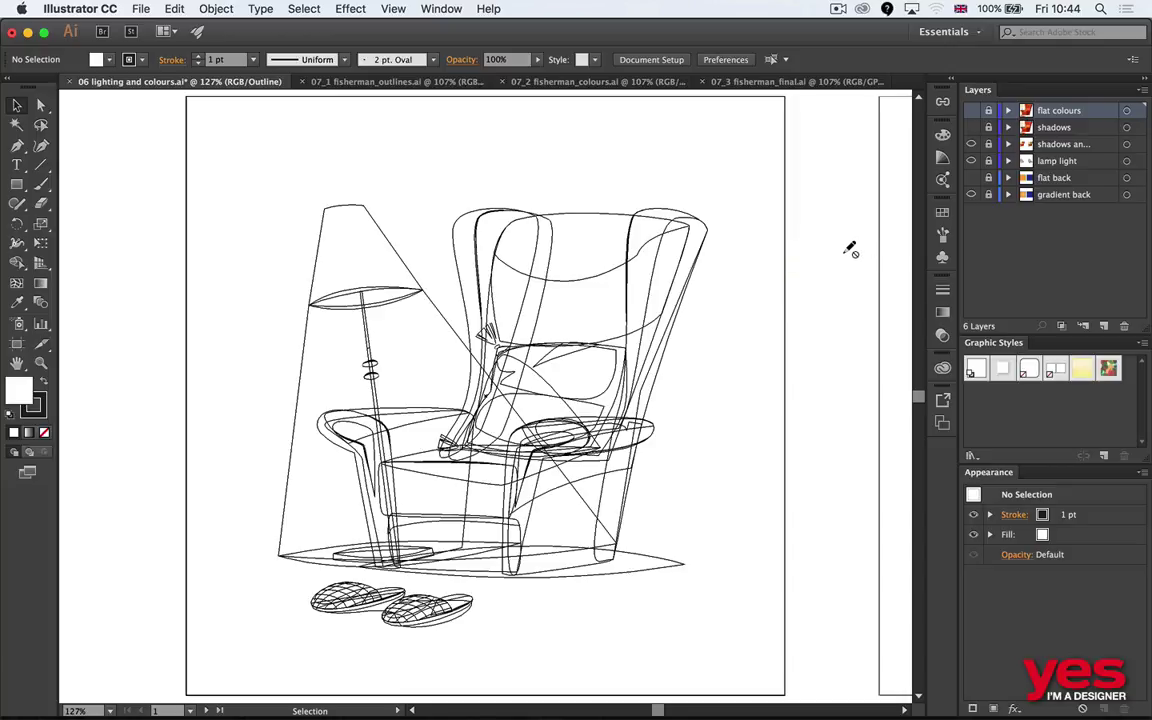
{"action": "key", "text": "super+Tab"}
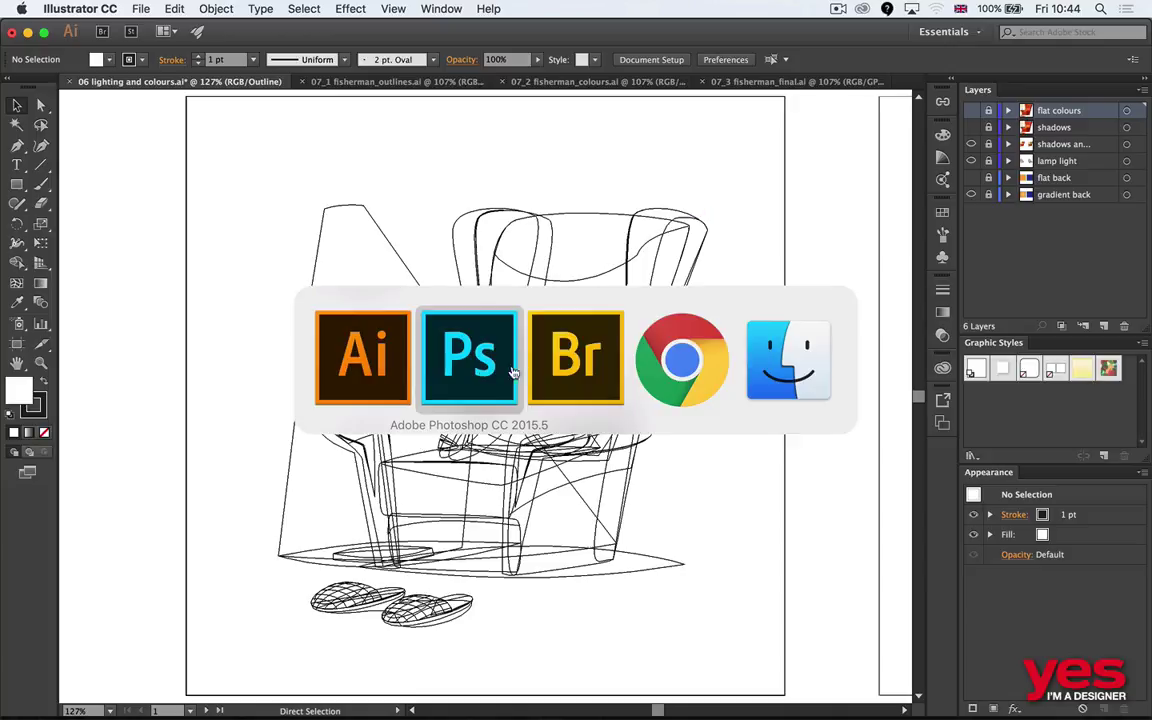
Step: In Bridge, open the 01 References folder and select the 08 complex illustrations folder
{"action": "left_click", "coordinate": [578, 352]}
{"action": "key", "text": "Right"}
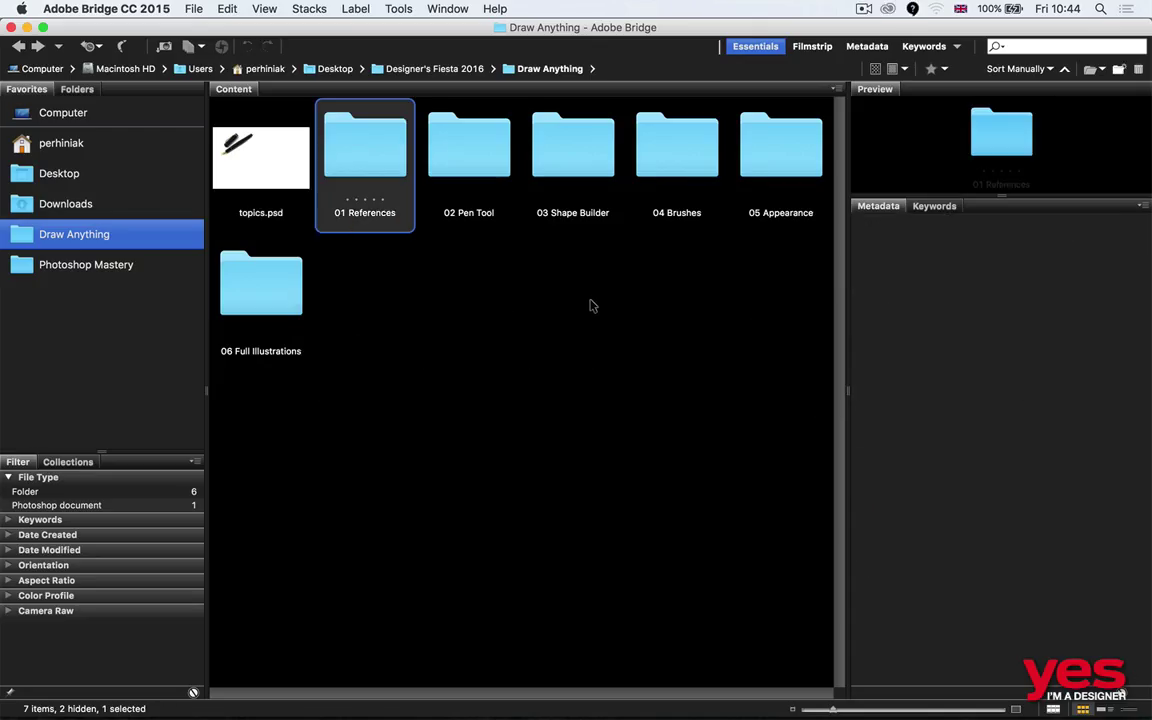
{"action": "key", "text": "super+Down"}
{"action": "key", "text": "Right"}
{"action": "key", "text": "Right"}
{"action": "key", "text": "Right"}
{"action": "key", "text": "Right"}
{"action": "key", "text": "Down"}
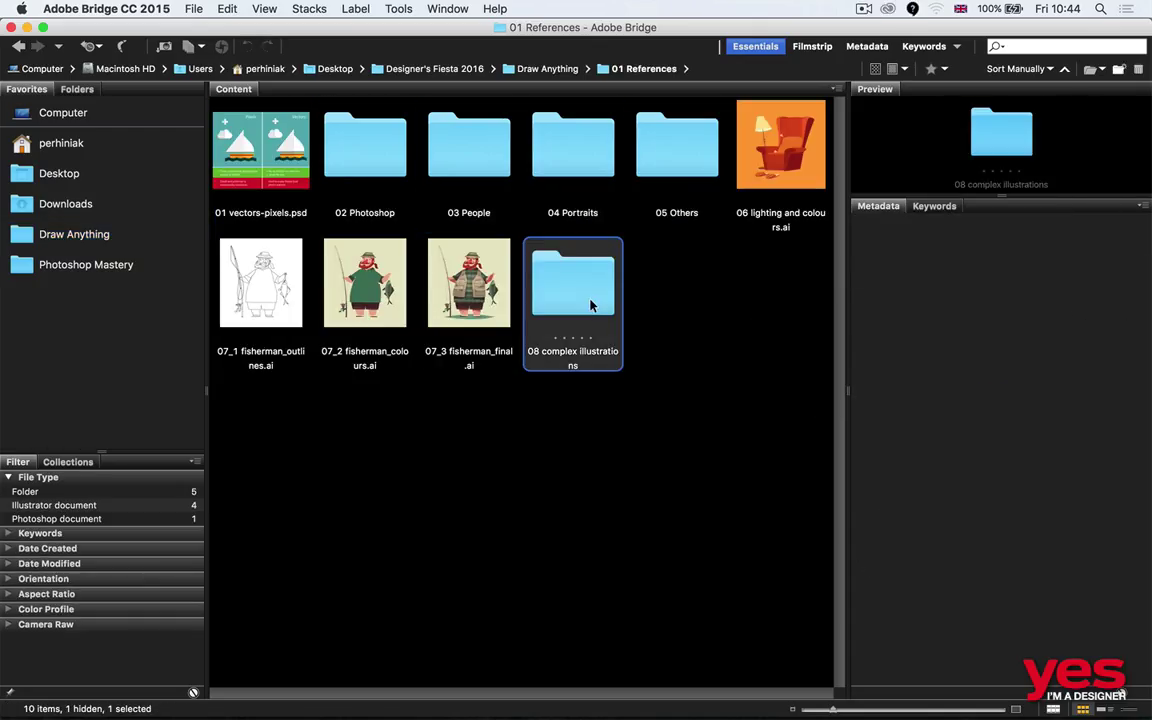